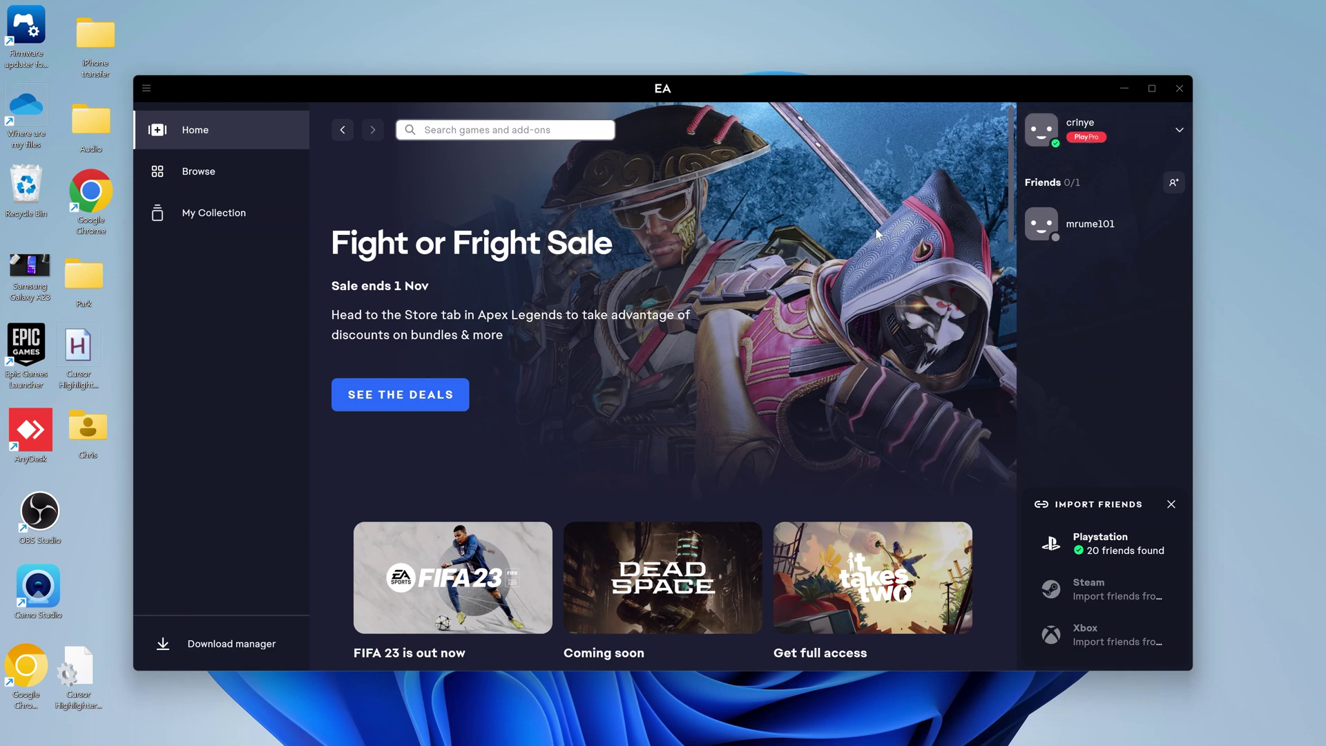
# - Search the EA store for "fifa 23"
pyautogui.moveTo(805, 87)
pyautogui.mouseDown()
pyautogui.moveTo(817, 107)
pyautogui.moveTo(805, 103)
pyautogui.mouseUp()
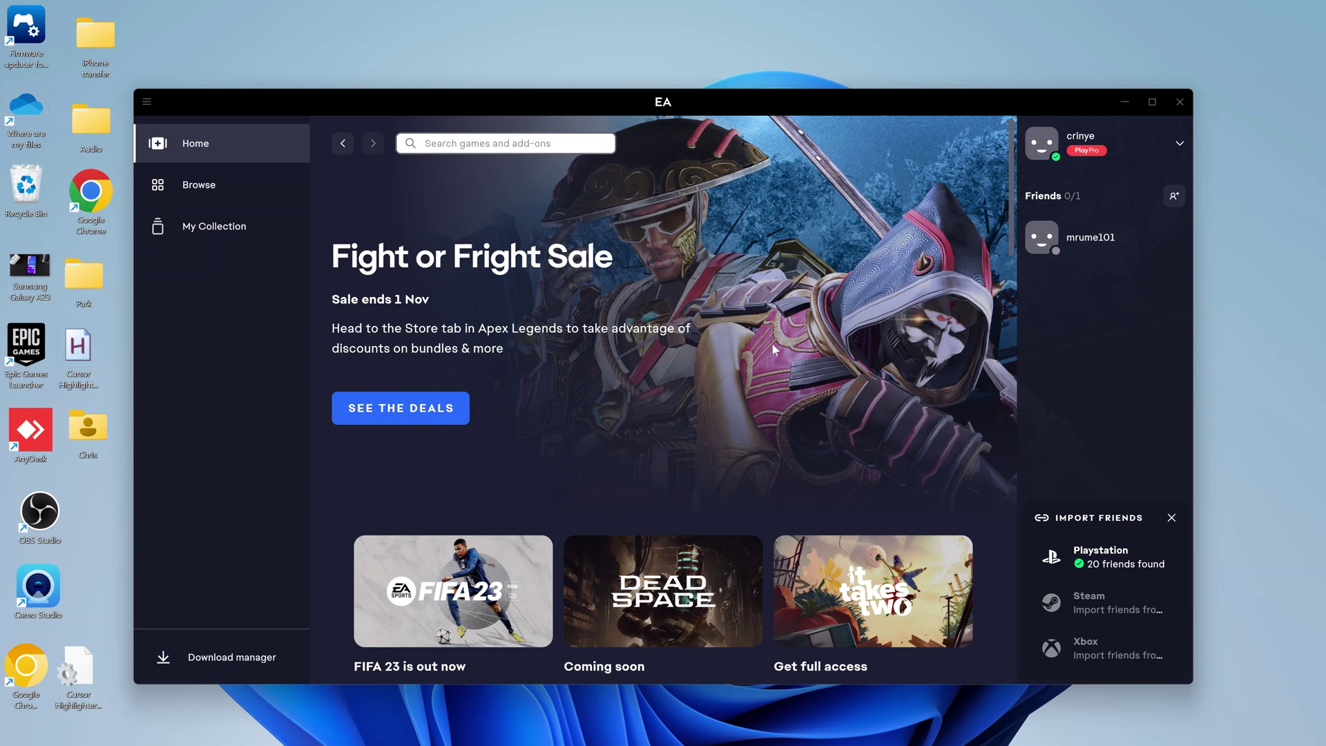
pyautogui.click(549, 144)
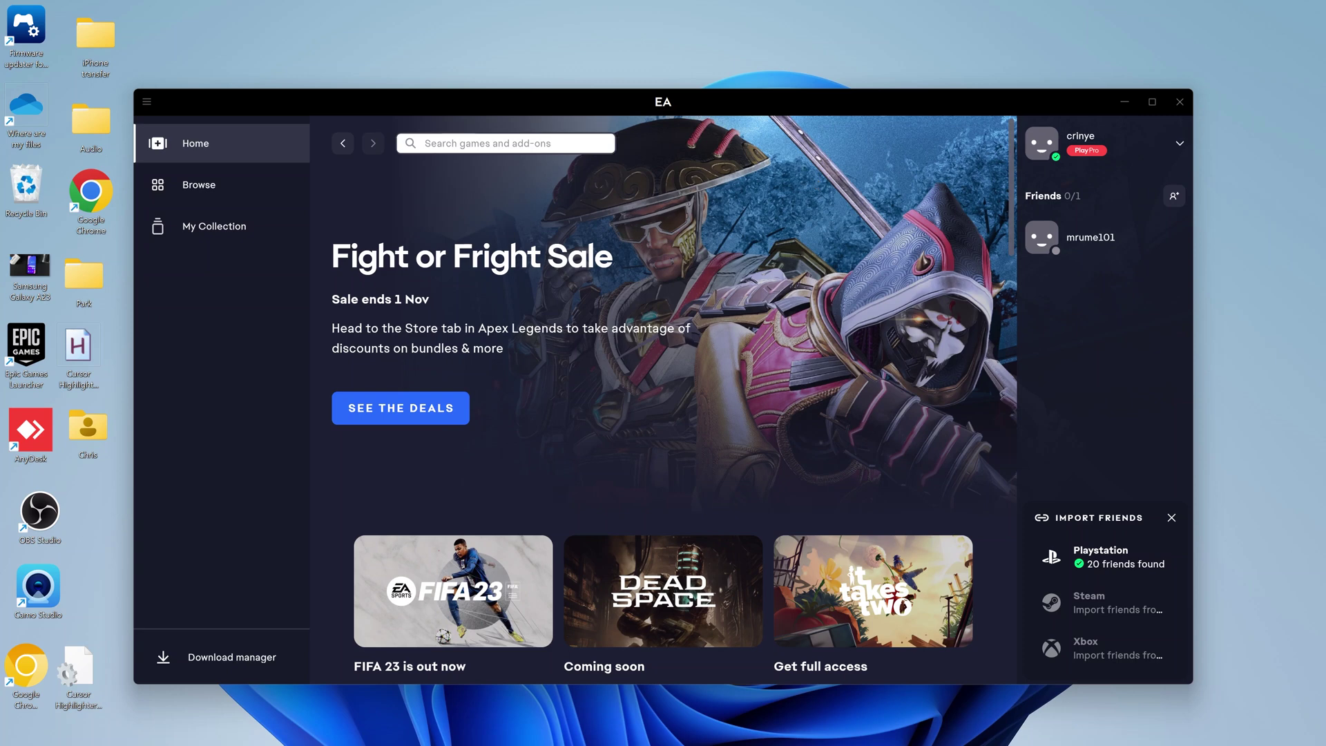
pyautogui.write('fif')
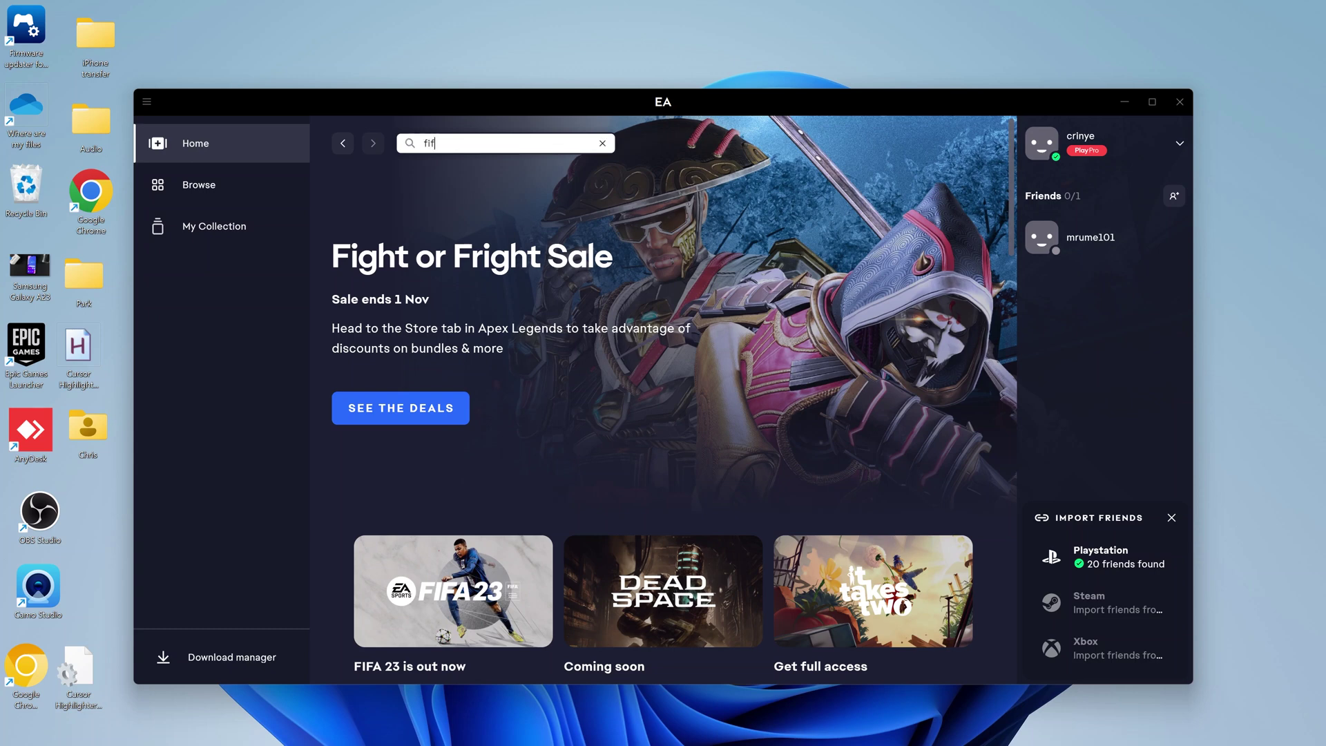
pyautogui.write('a 23')
pyautogui.press('Return')
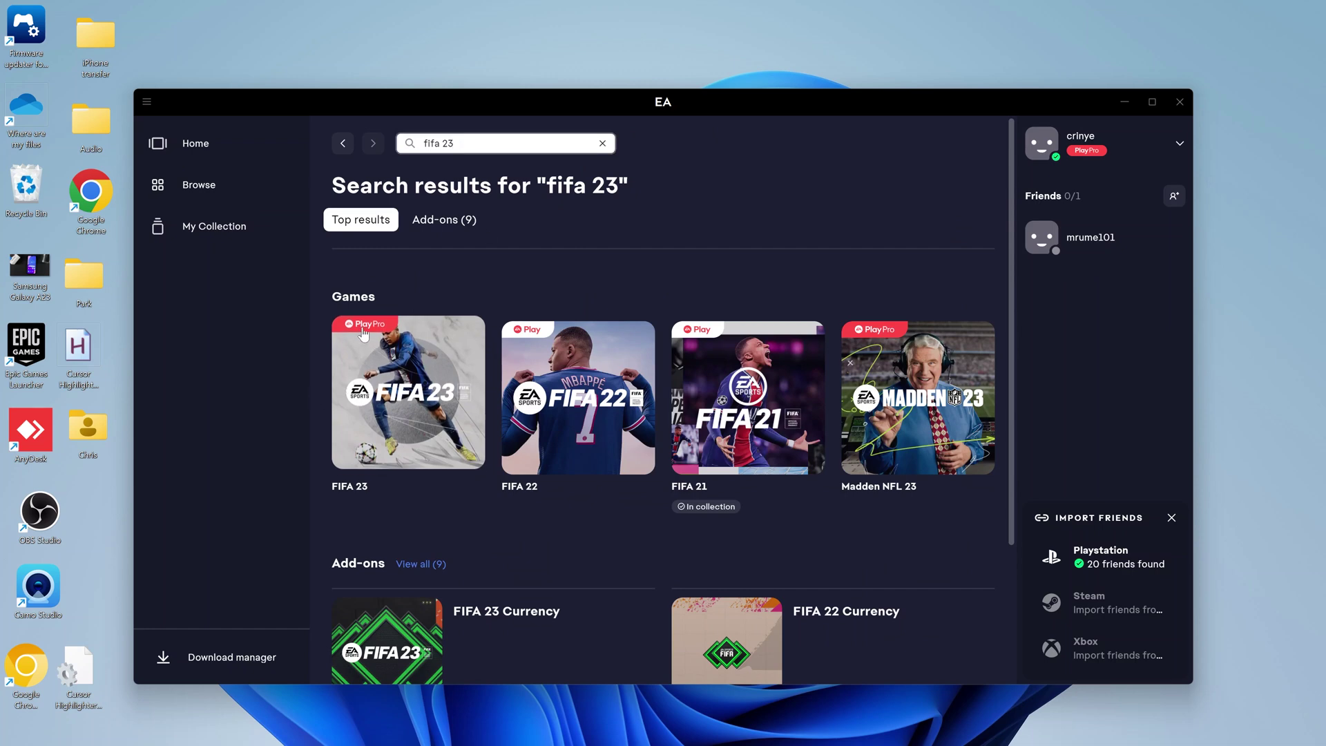
# - Open FIFA 23 from the search results
pyautogui.click(405, 405)
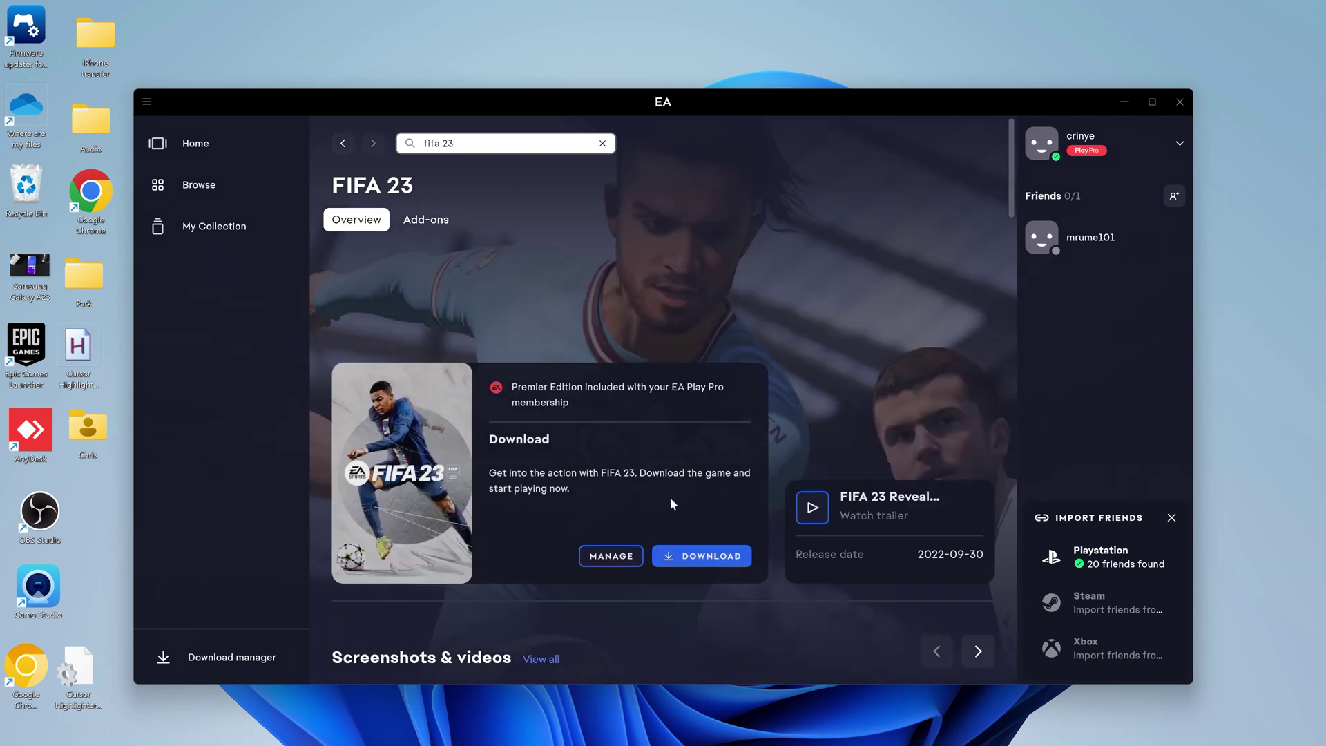
pyautogui.scroll(-2, 669, 496)
pyautogui.scroll(-2, 669, 496)
pyautogui.scroll(1, 674, 498)
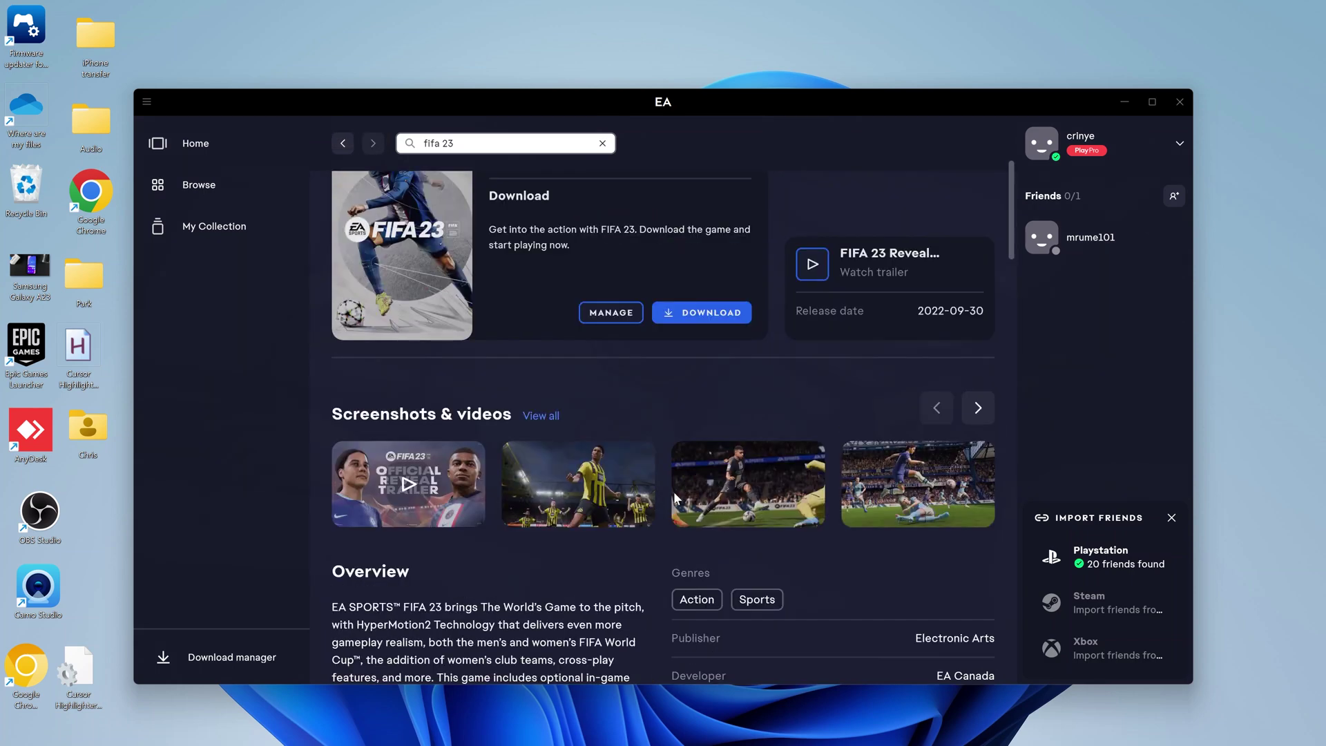
pyautogui.scroll(2, 674, 497)
pyautogui.scroll(1, 674, 499)
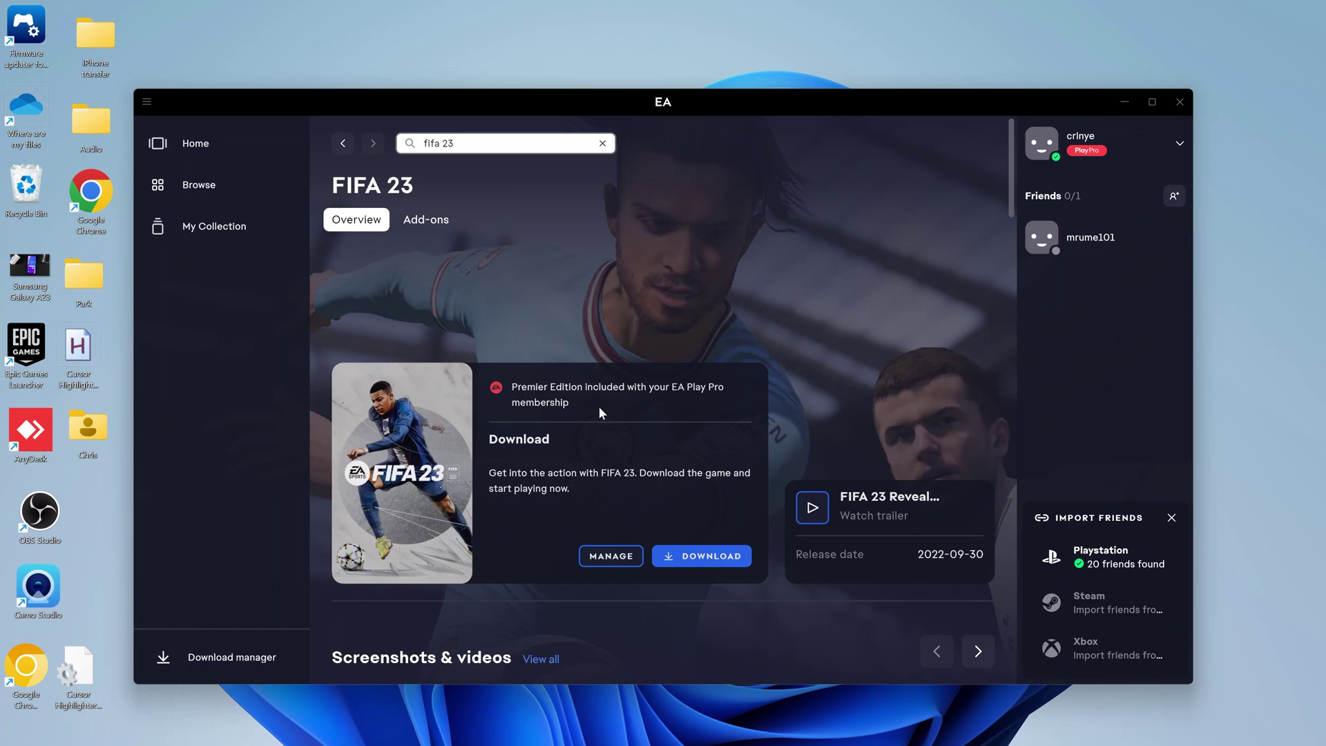
# - Start the FIFA 23 download and open the install-location folder picker
pyautogui.click(696, 561)
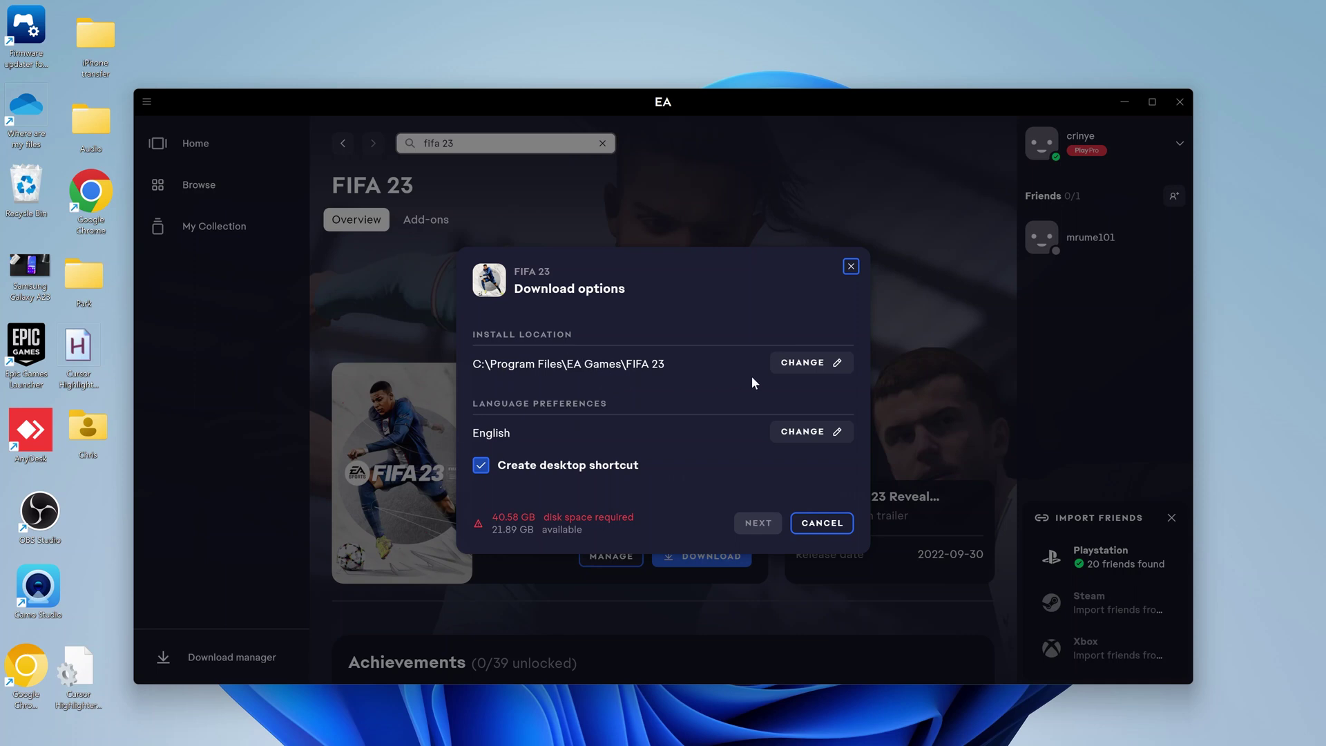
pyautogui.click(805, 362)
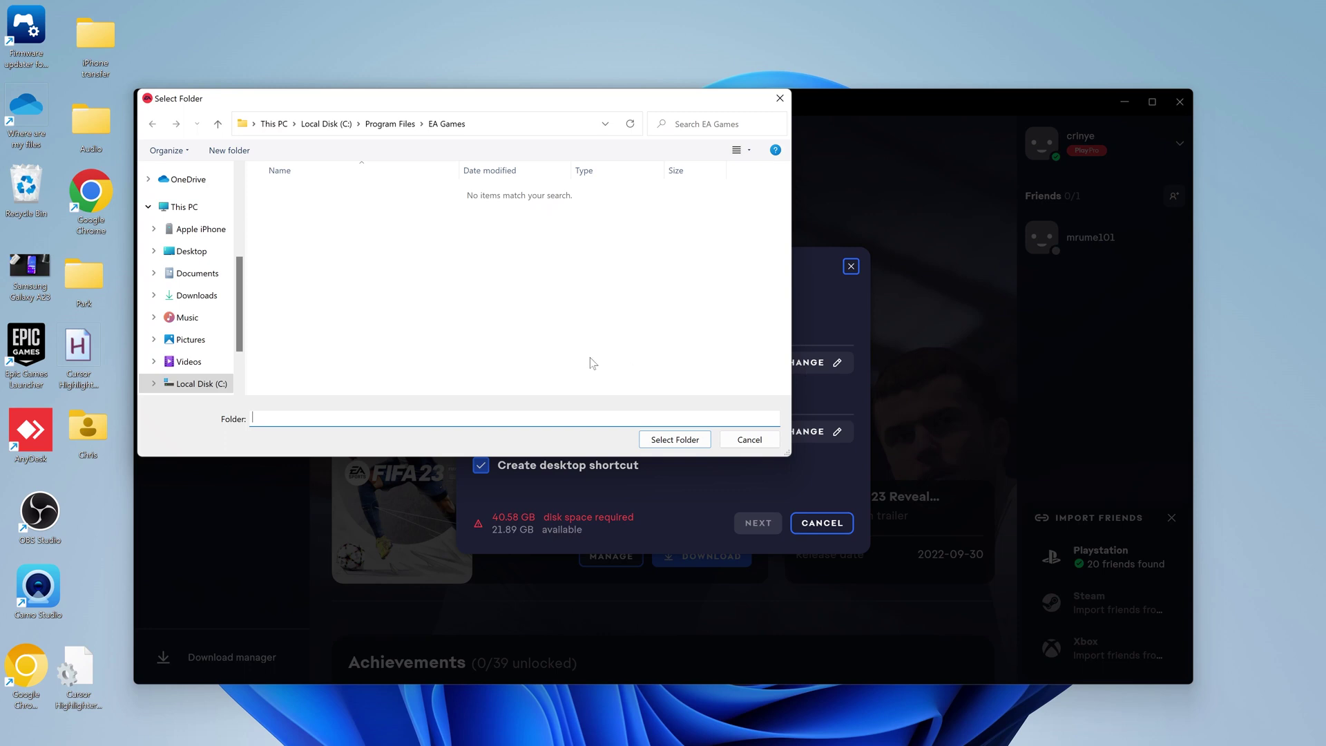
# - Install to D:\New folder (2)\FIFA 23, keeping the desktop shortcut option checked
pyautogui.click(780, 102)
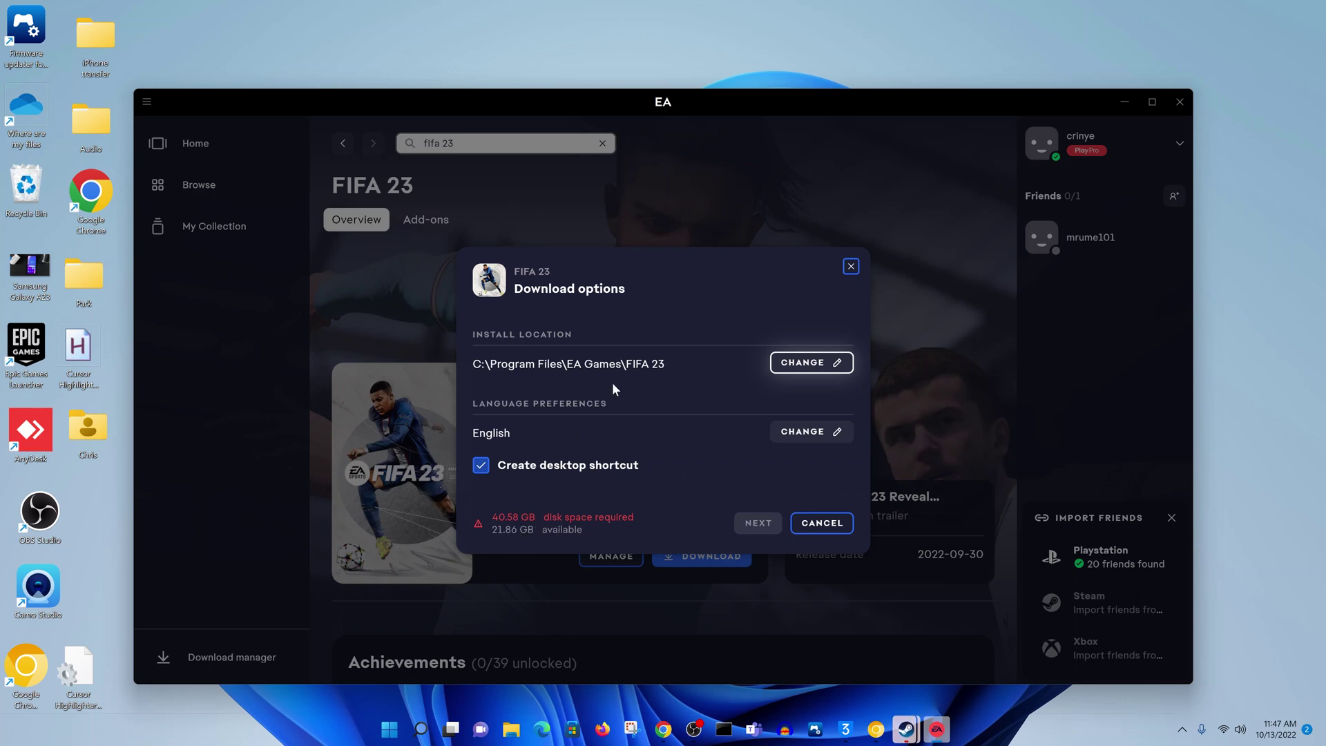
pyautogui.click(805, 364)
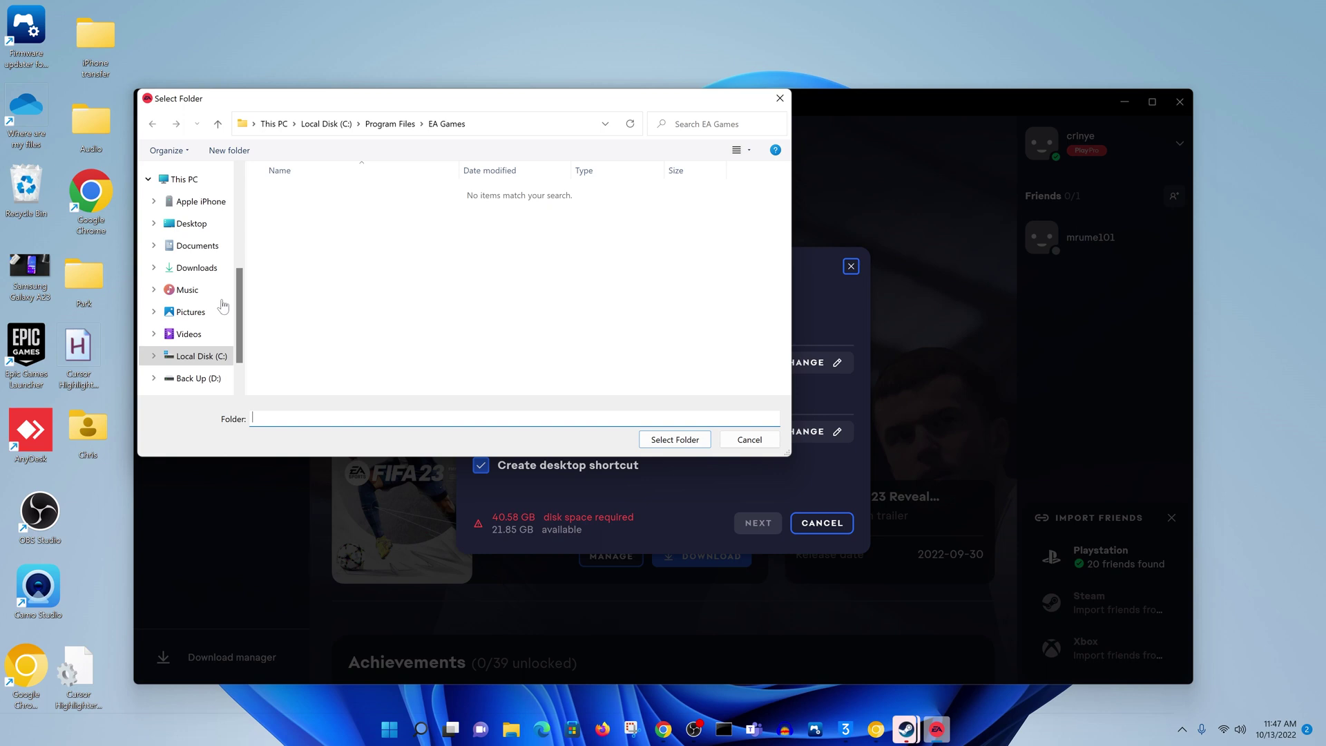
pyautogui.scroll(-2, 222, 307)
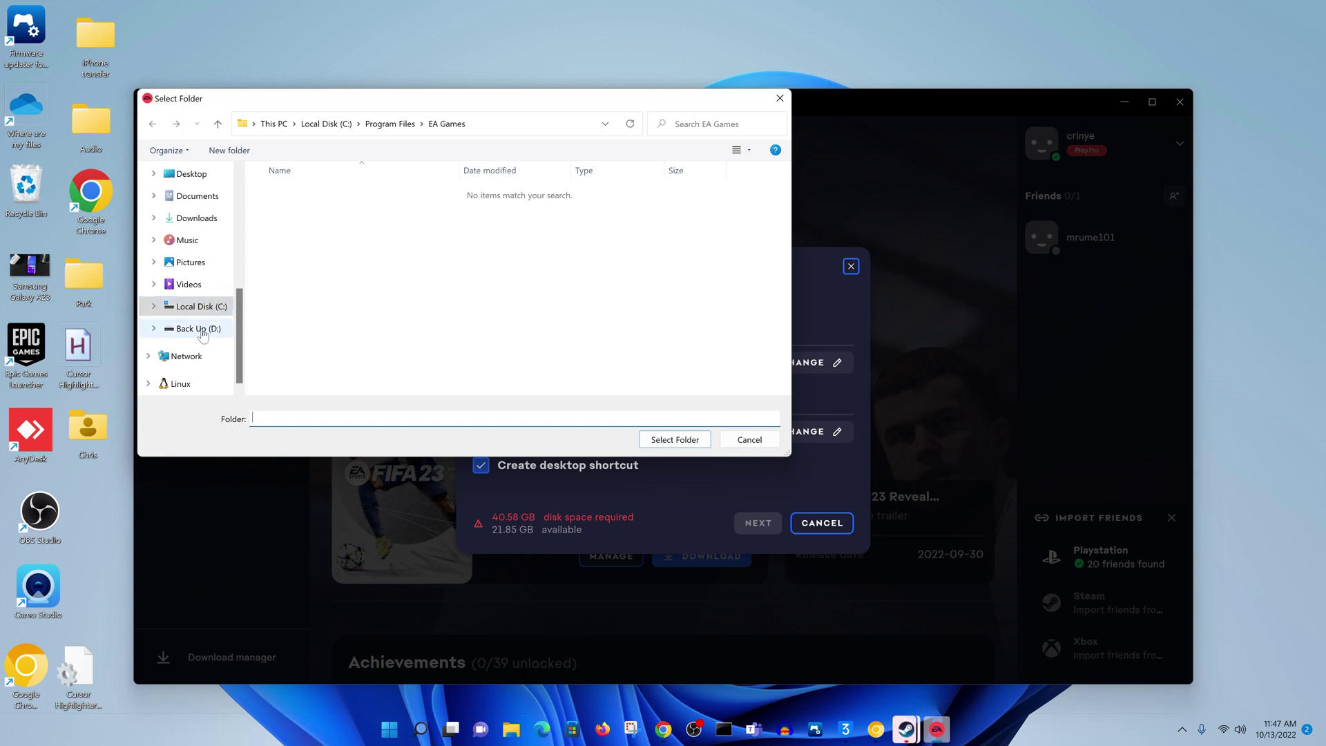
pyautogui.click(202, 329)
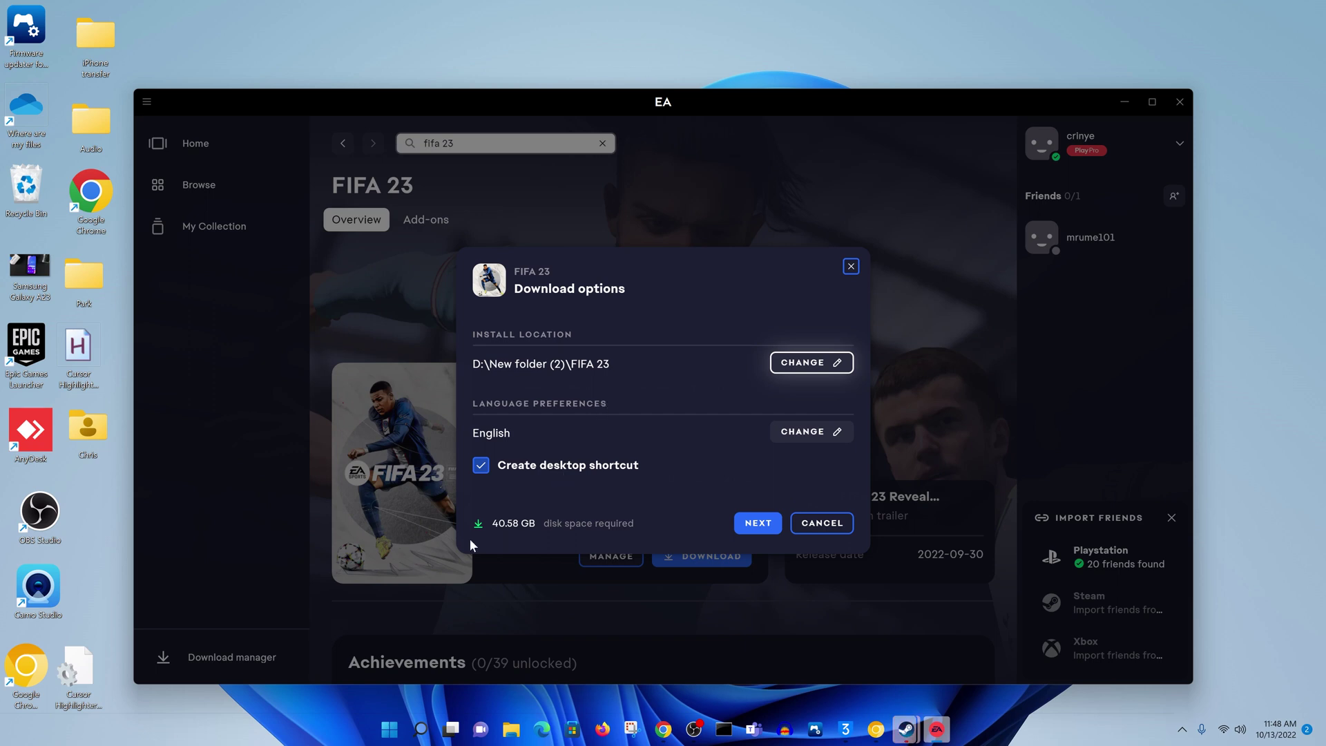
pyautogui.click(760, 523)
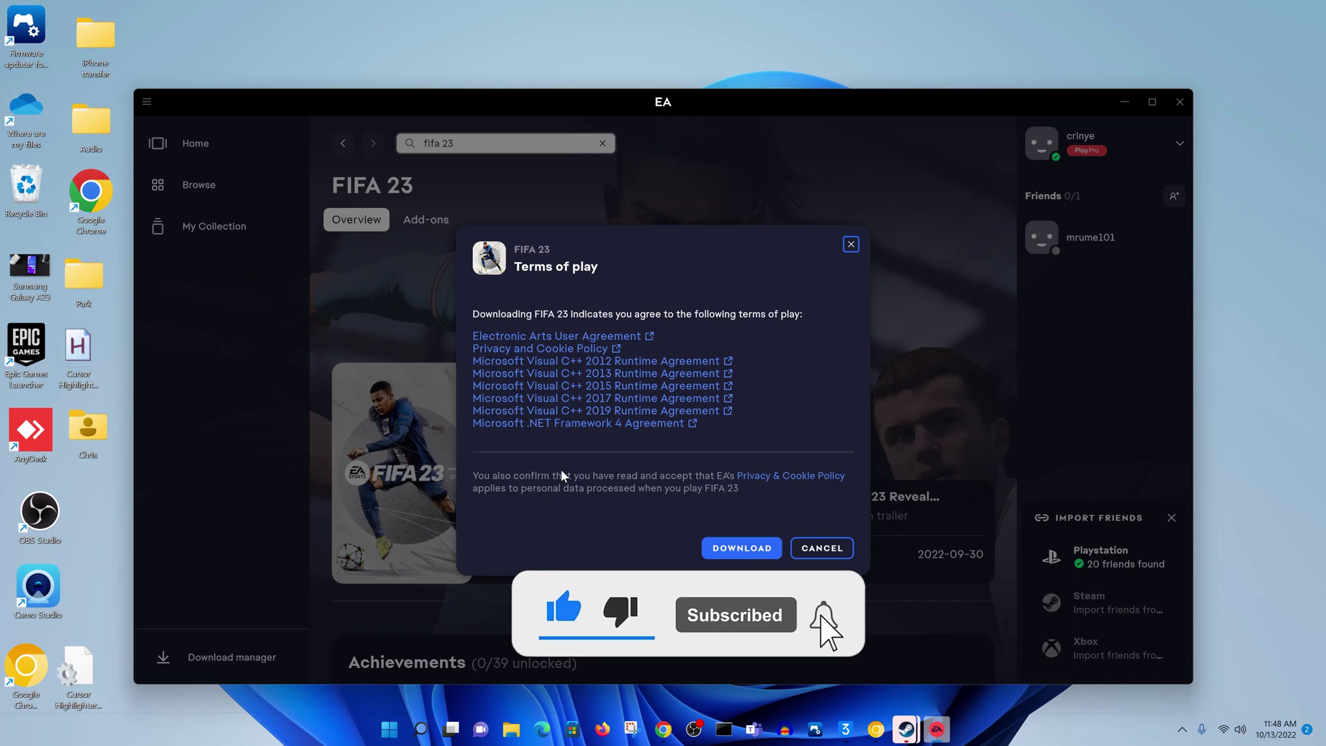
# - Accept the FIFA 23 terms of play with DOWNLOAD
pyautogui.click(735, 547)
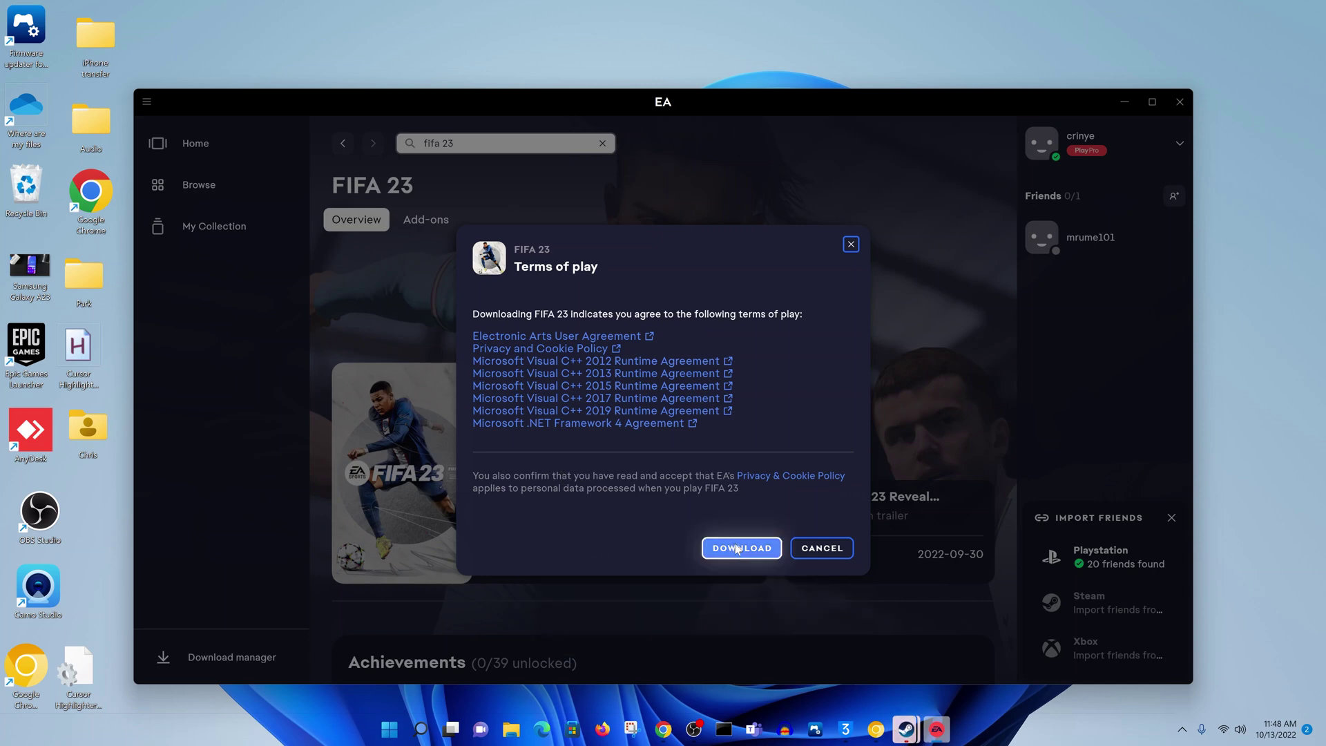